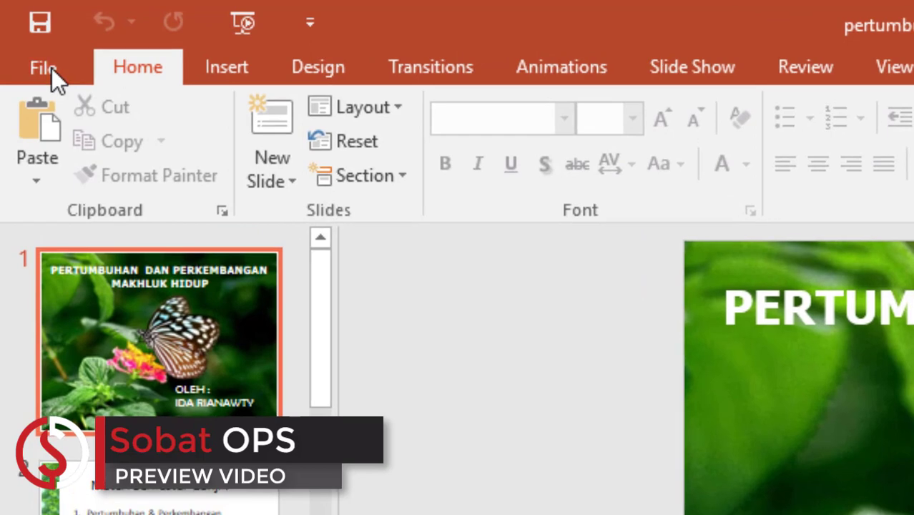
Step: Open the Create a Video export options under File > Export
left_click(51, 68)
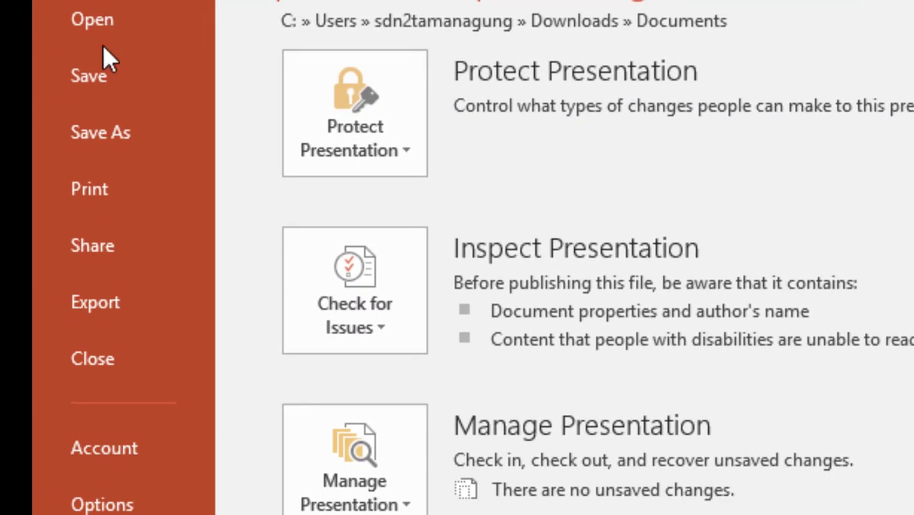
left_click(143, 301)
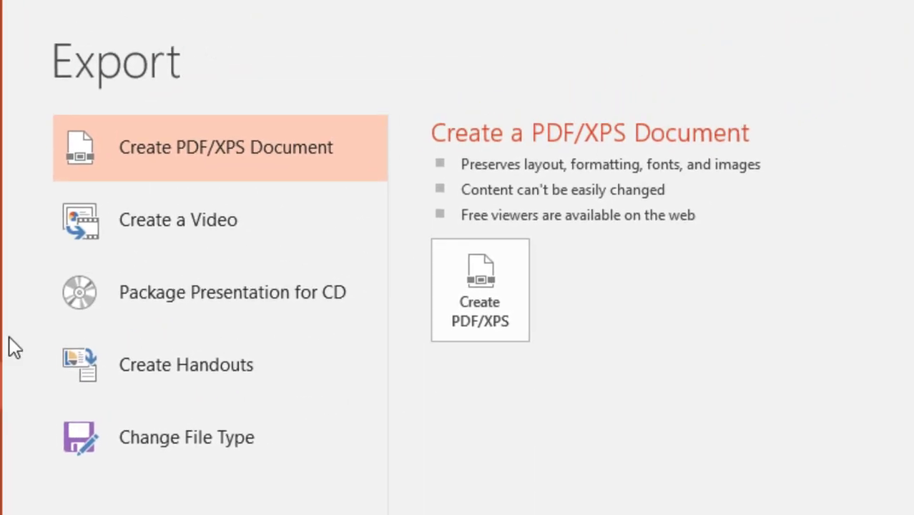
left_click(227, 233)
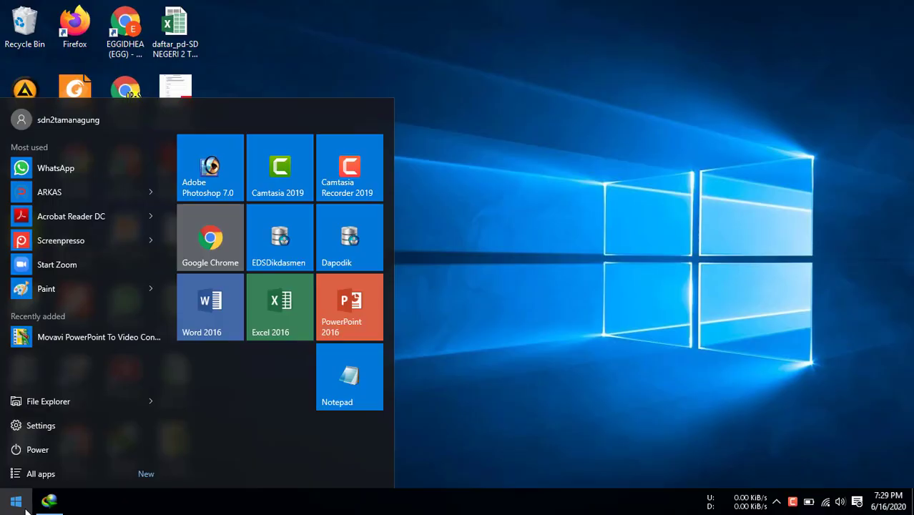
Step: Launch PowerPoint 2016, open the recent pertumbuhan-perkembangan presentation, and maximize its window
left_click(350, 313)
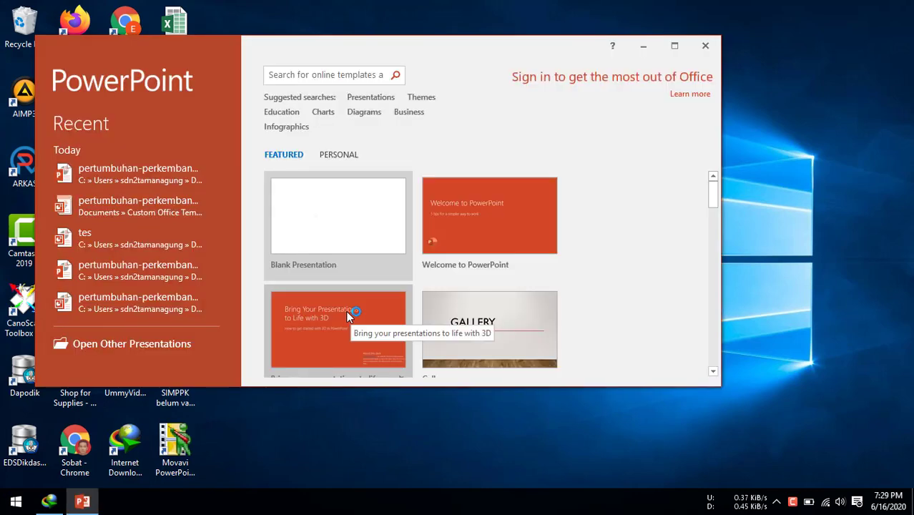
left_click(164, 183)
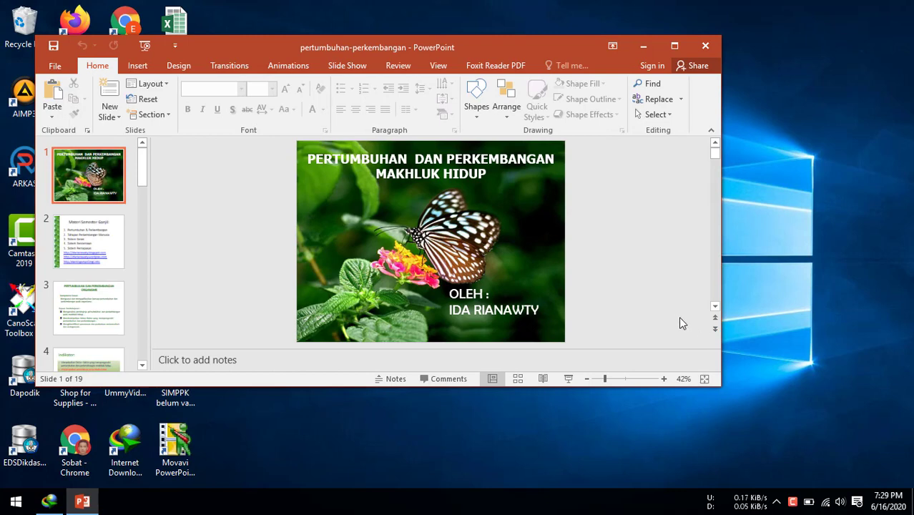
left_click(674, 46)
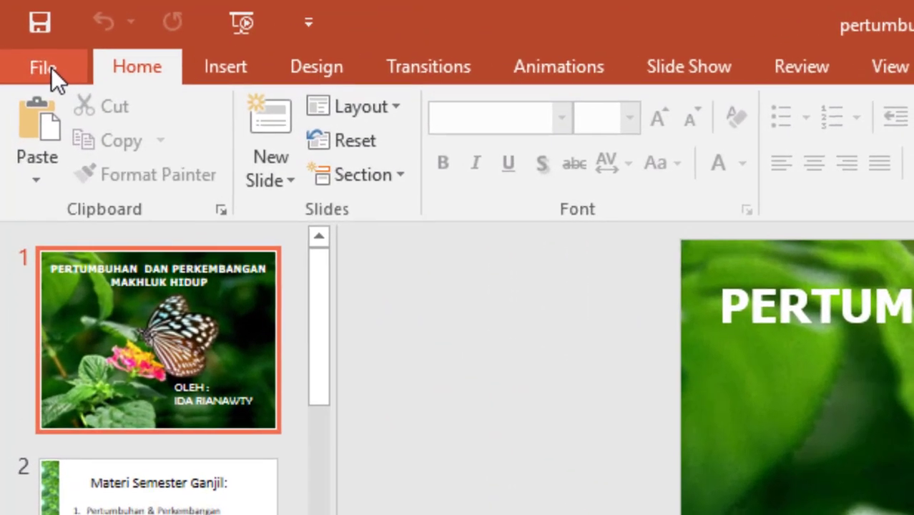
Step: Go to the Create a Video page under File > Export
left_click(19, 30)
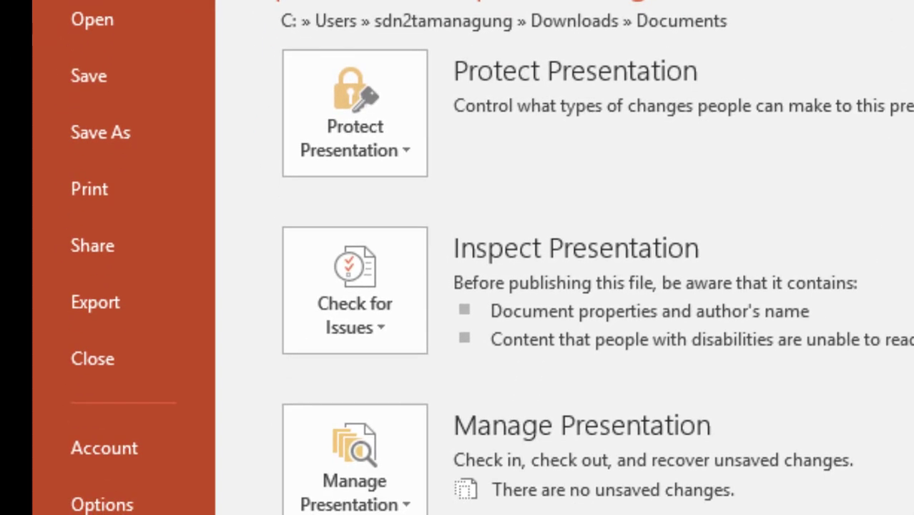
left_click(142, 300)
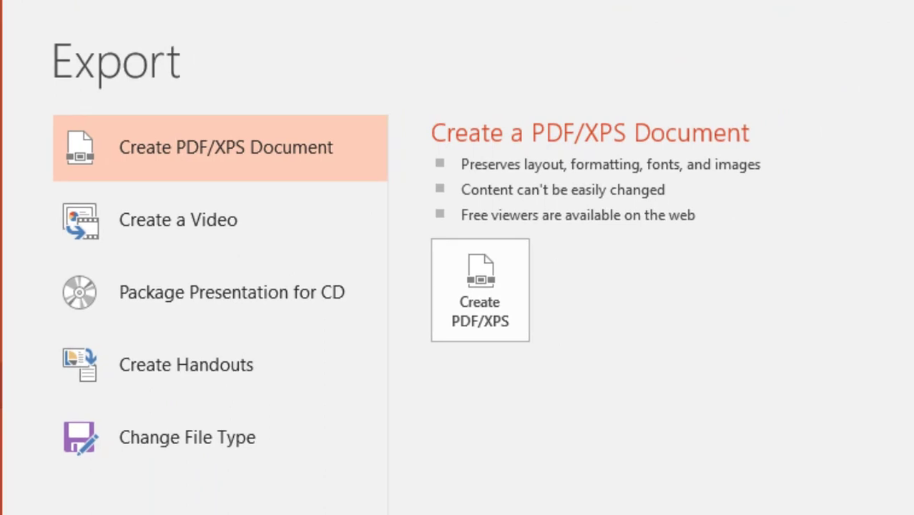
left_click(227, 234)
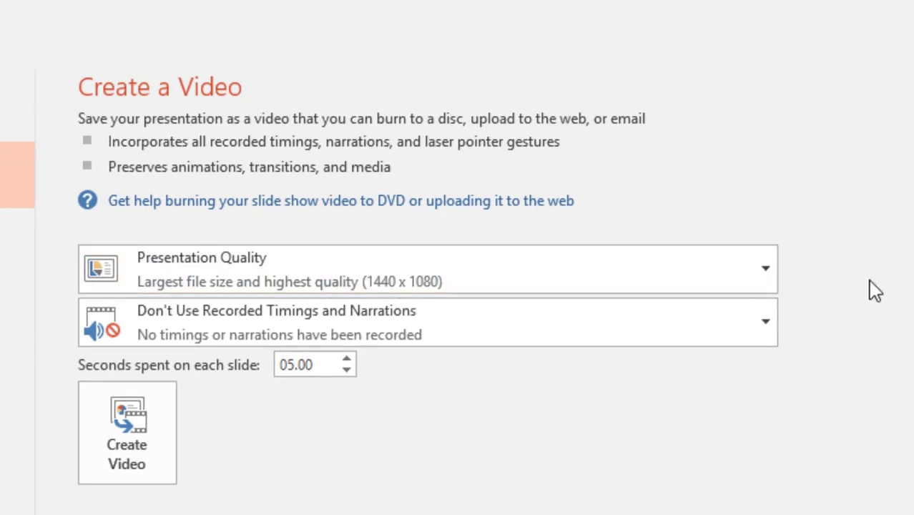
Step: Set video quality to Internet Quality (960 x 720) and keep Don't Use Recorded Timings and Narrations
left_click(662, 288)
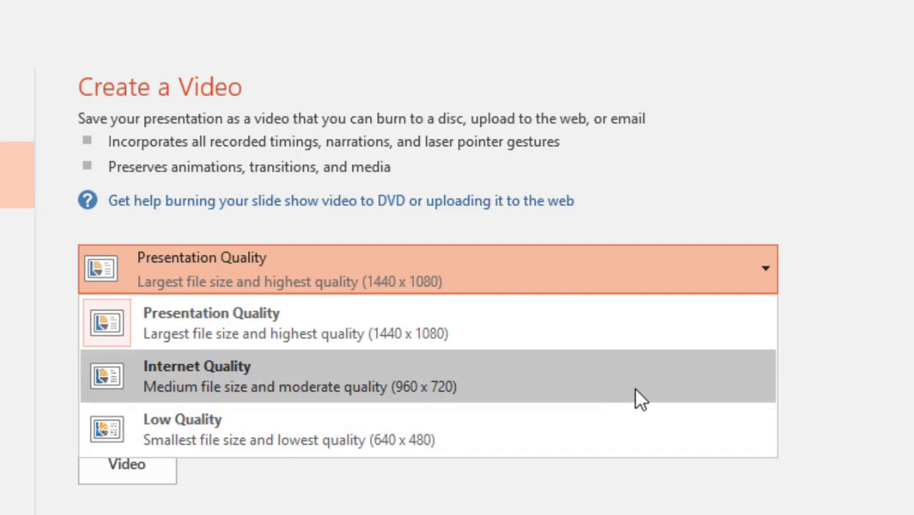
left_click(634, 388)
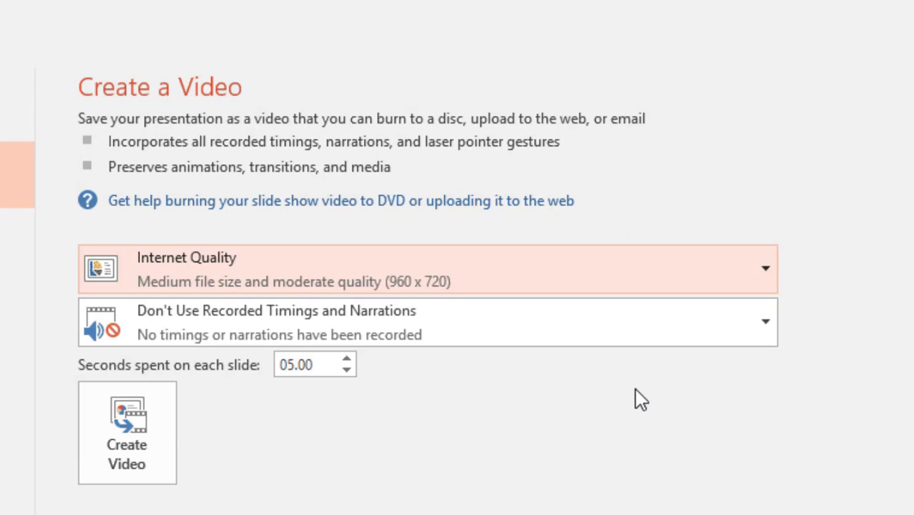
left_click(762, 329)
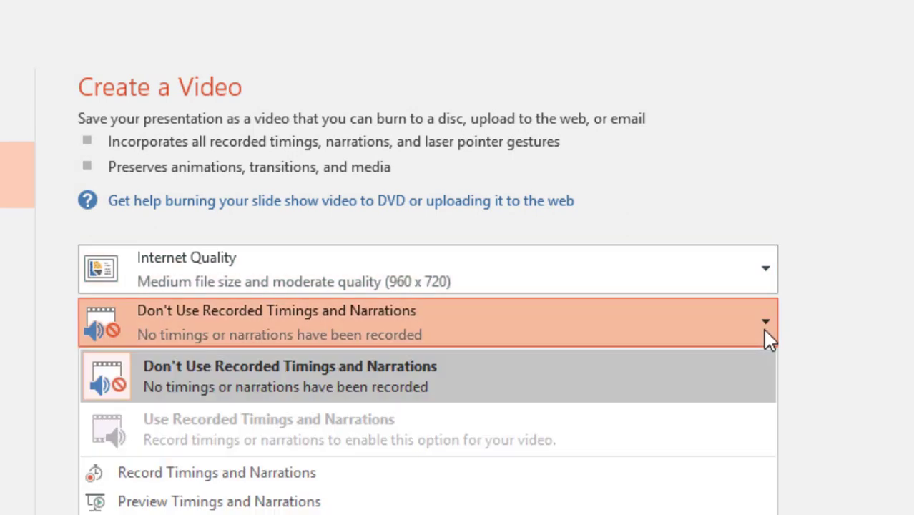
left_click(907, 356)
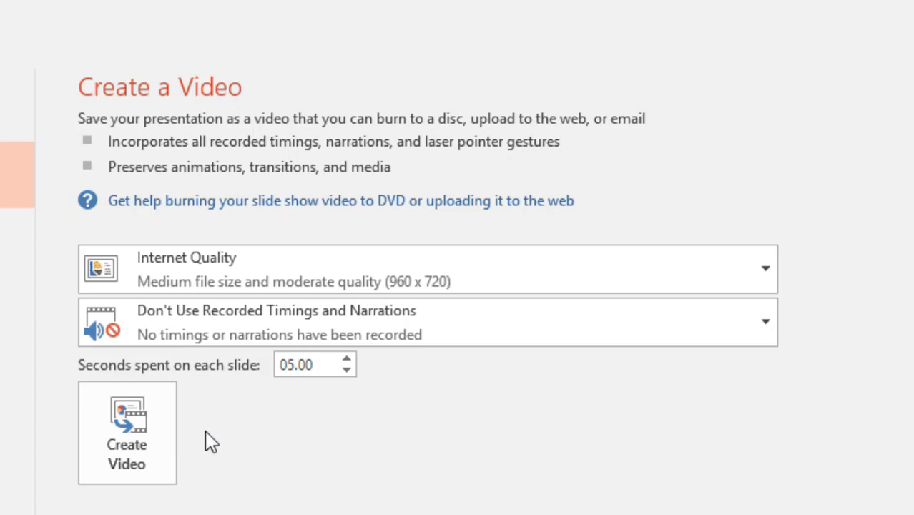
Step: Create the video as MPEG-4 file pertumbuhan-perkembangan2 in Downloads > Documents
left_click(156, 423)
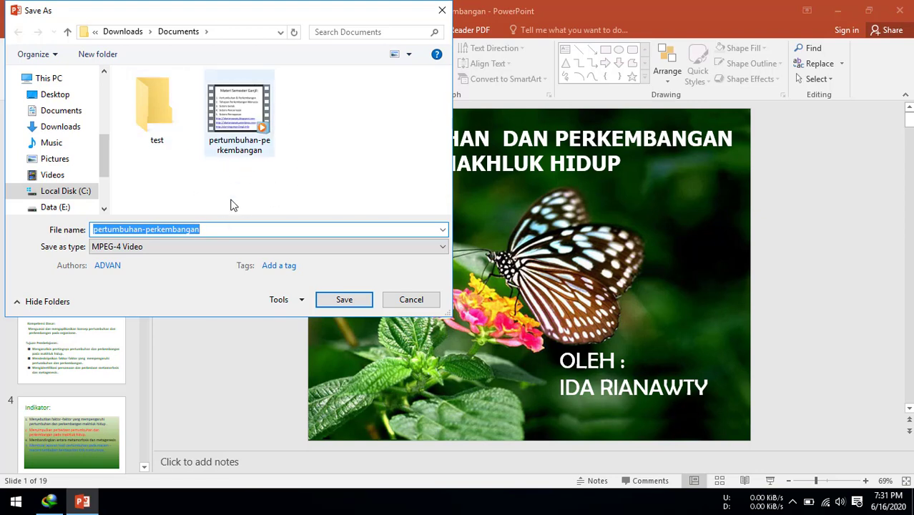
left_click(223, 227)
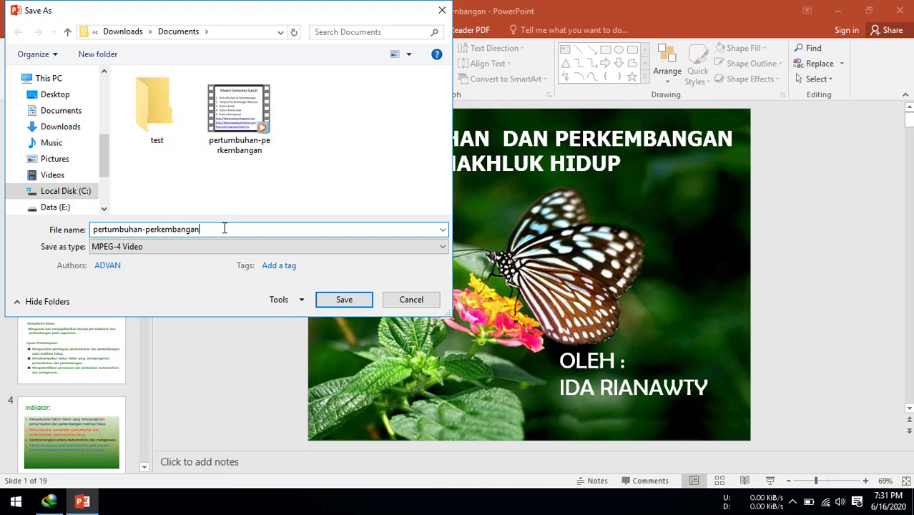
type("2")
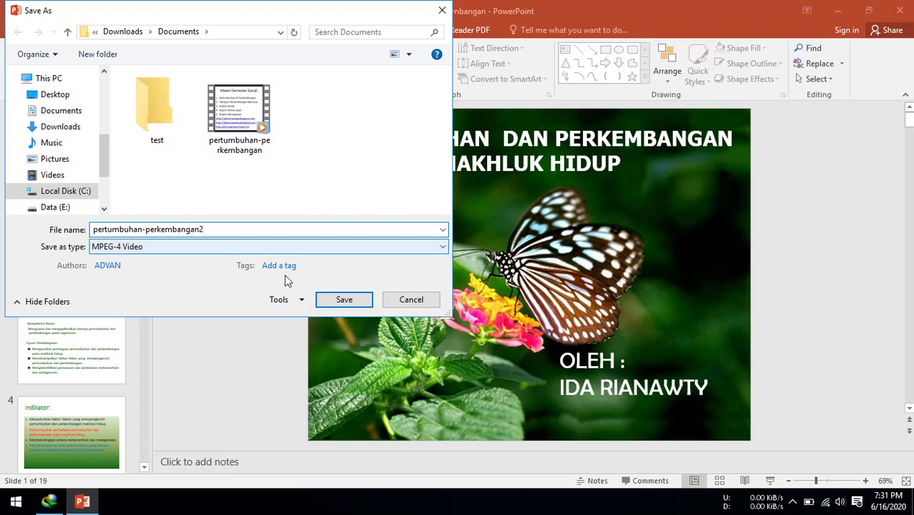
left_click(331, 300)
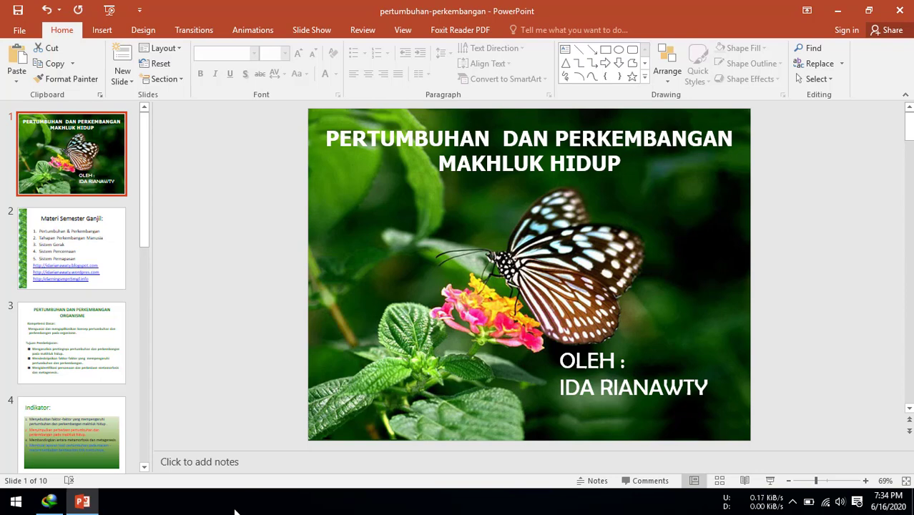
Step: In File Explorer, open Downloads > Documents and show Open with options for pertumbuhan-perkembangan2
left_click(29, 501)
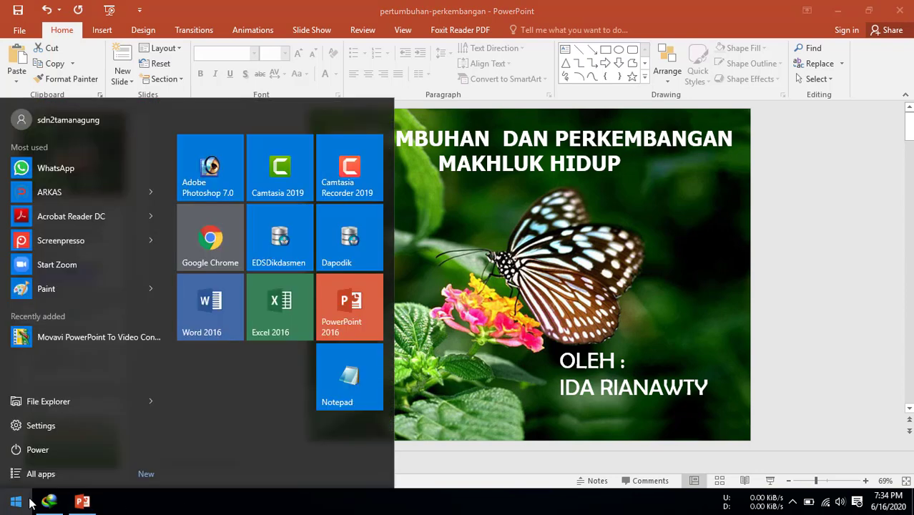
left_click(43, 402)
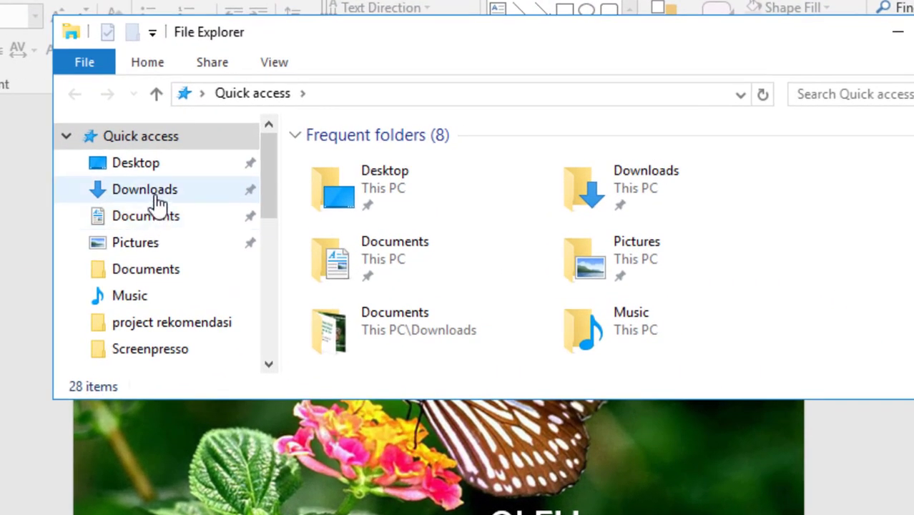
left_click(157, 198)
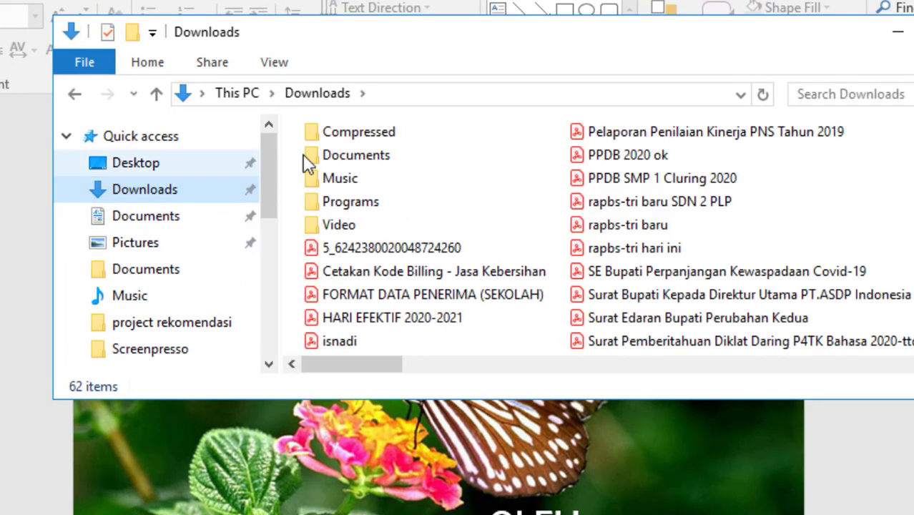
double_click(350, 162)
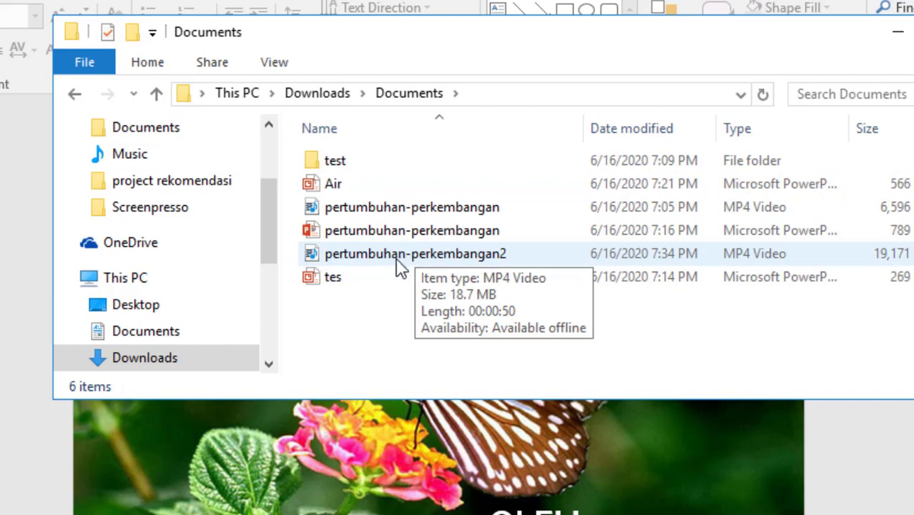
right_click(400, 269)
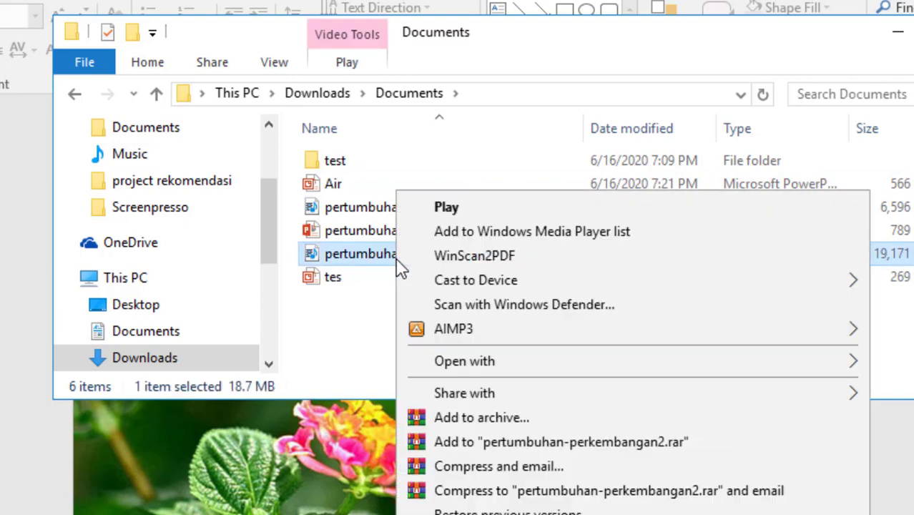
mouse_move(436, 361)
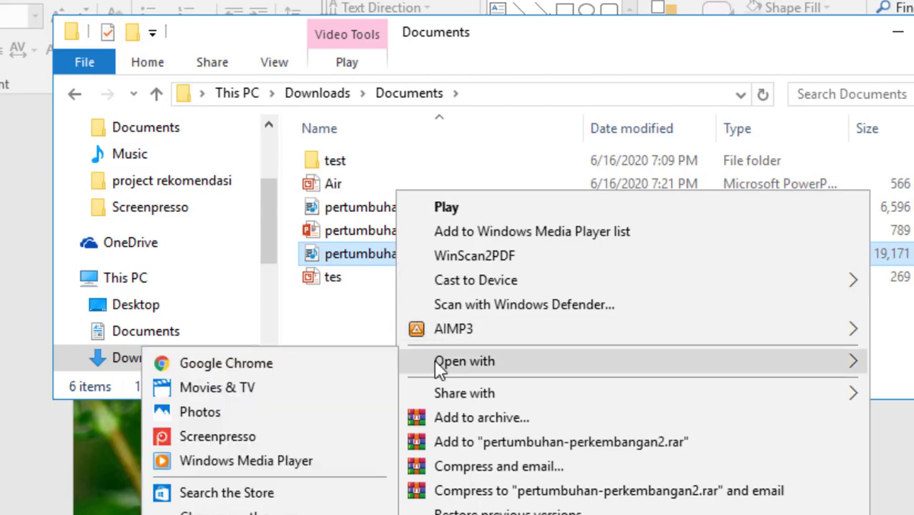
Step: Play pertumbuhan-perkembangan2 in Windows Media Player, then close the player
left_click(272, 461)
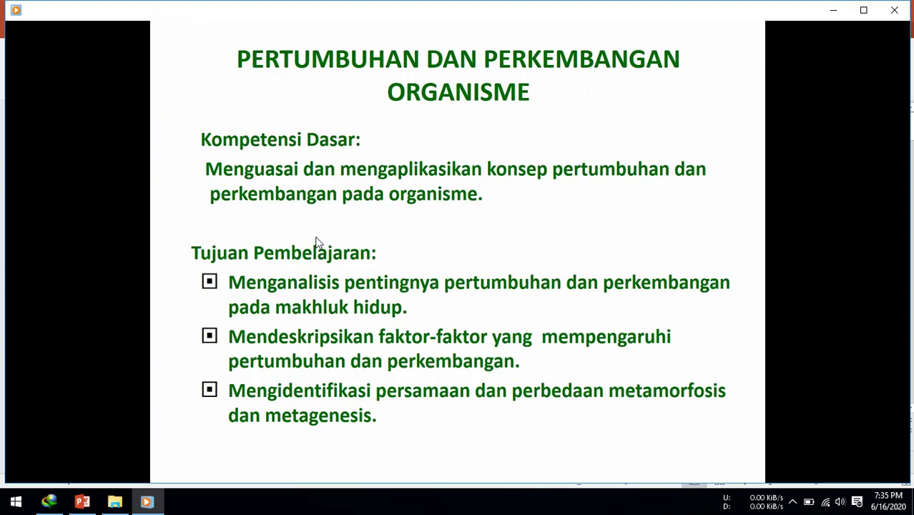
mouse_move(339, 236)
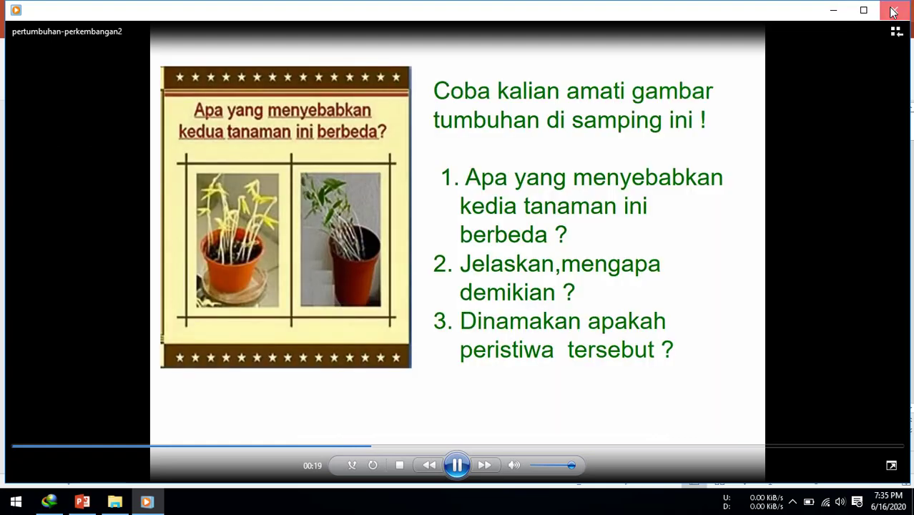
left_click(893, 12)
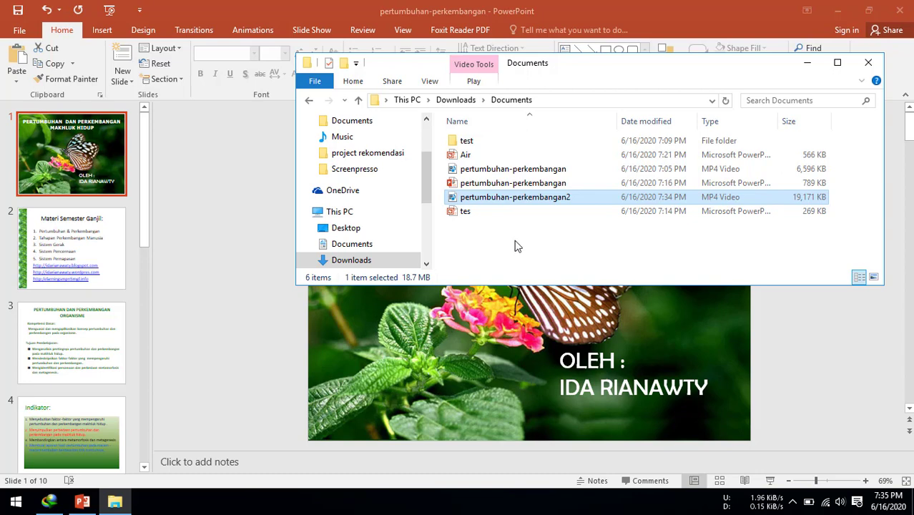
Step: Close File Explorer, then close PowerPoint to bring up the save-changes prompt
left_click(867, 62)
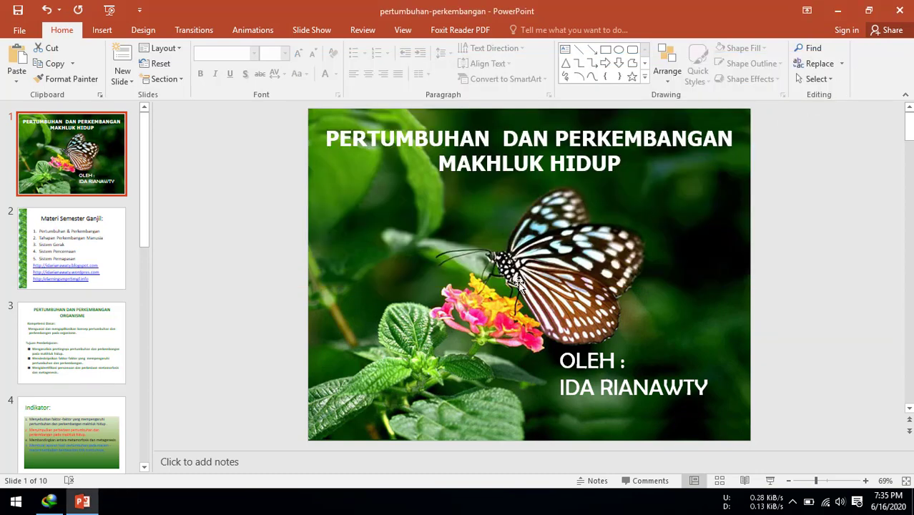
left_click(902, 16)
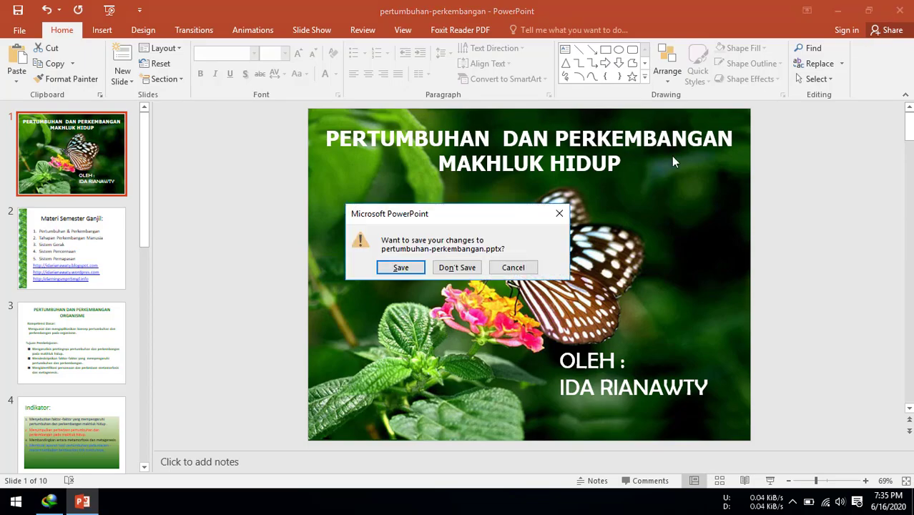